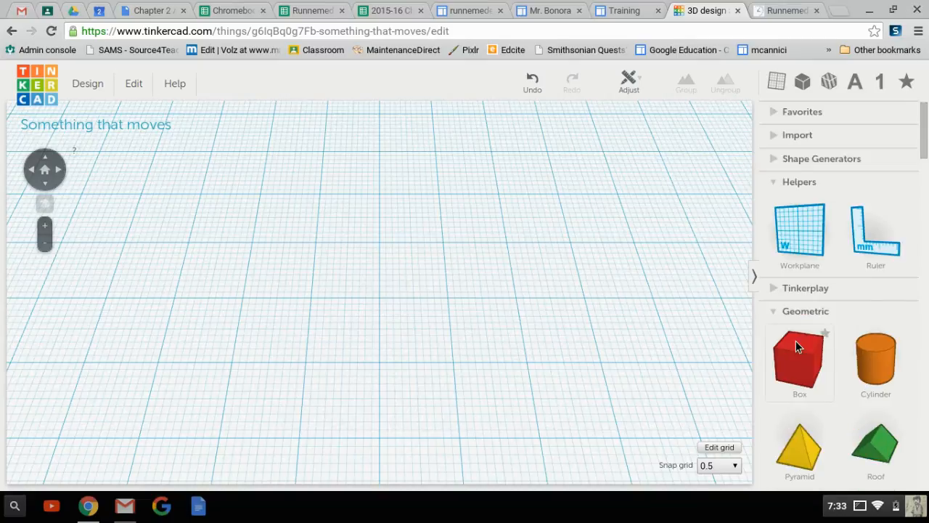
Add a box to the middle of the workplane and shrink its base to about 10.5 by 10.5 mm
{"action": "left_click_drag", "start_coordinate": [796, 355], "coordinate": [419, 250]}
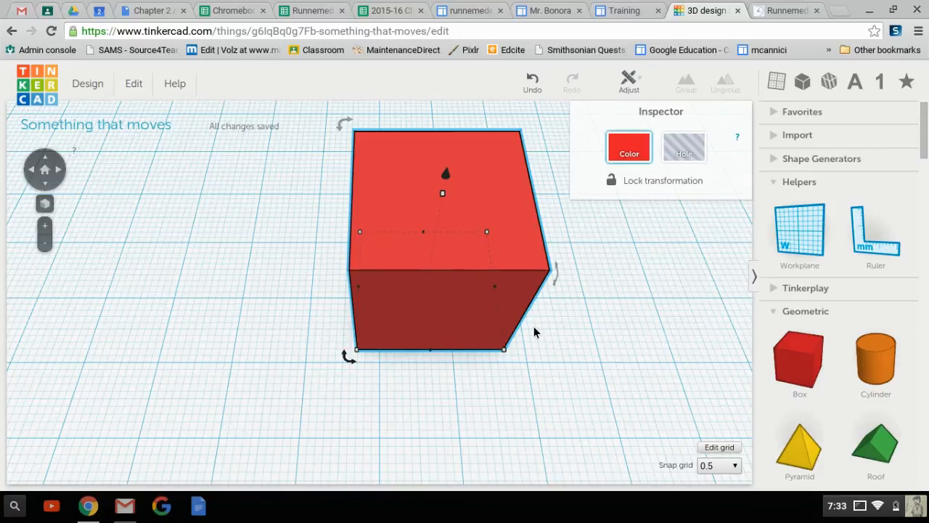
{"action": "mouse_move", "coordinate": [506, 352]}
{"action": "mouse_move", "coordinate": [443, 192]}
{"action": "left_click_drag", "start_coordinate": [504, 352], "coordinate": [434, 288]}
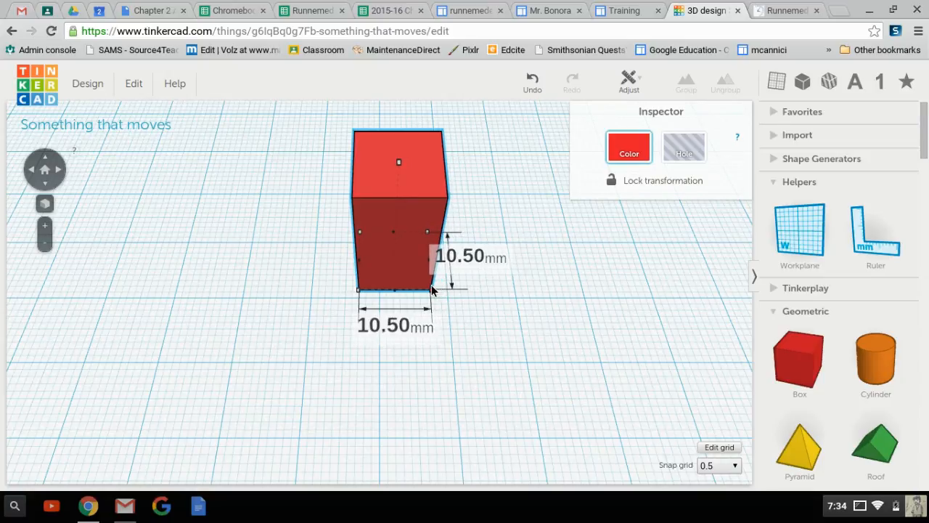
{"action": "left_click_drag", "start_coordinate": [430, 290], "coordinate": [432, 290]}
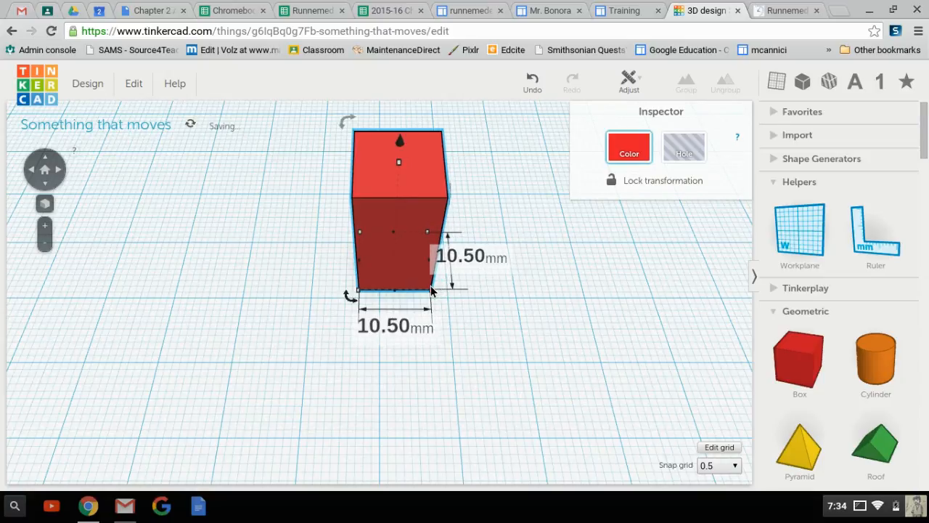
Add a cylinder, narrow its base to about 4 mm across and stand it on the workplane to the left of the box
{"action": "left_click_drag", "start_coordinate": [868, 339], "coordinate": [577, 359]}
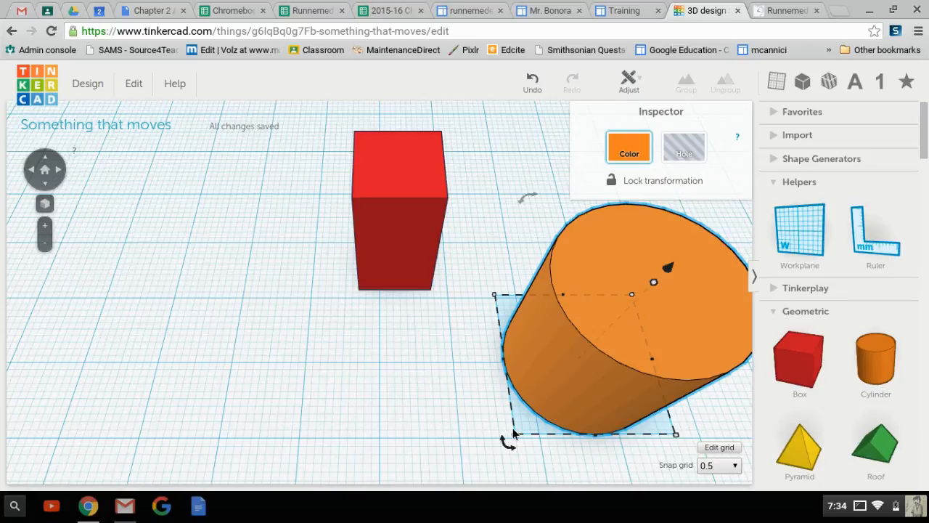
{"action": "left_click_drag", "start_coordinate": [517, 436], "coordinate": [614, 324]}
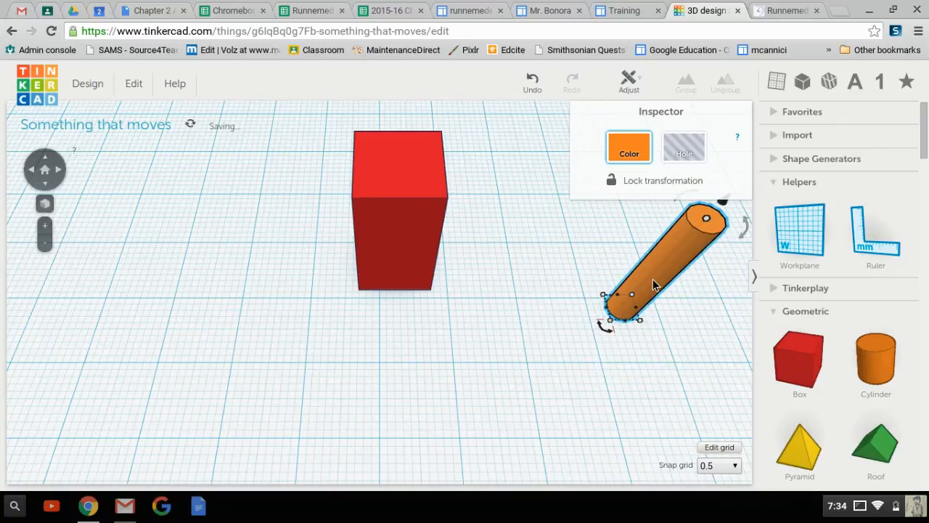
{"action": "left_click_drag", "start_coordinate": [697, 231], "coordinate": [387, 283]}
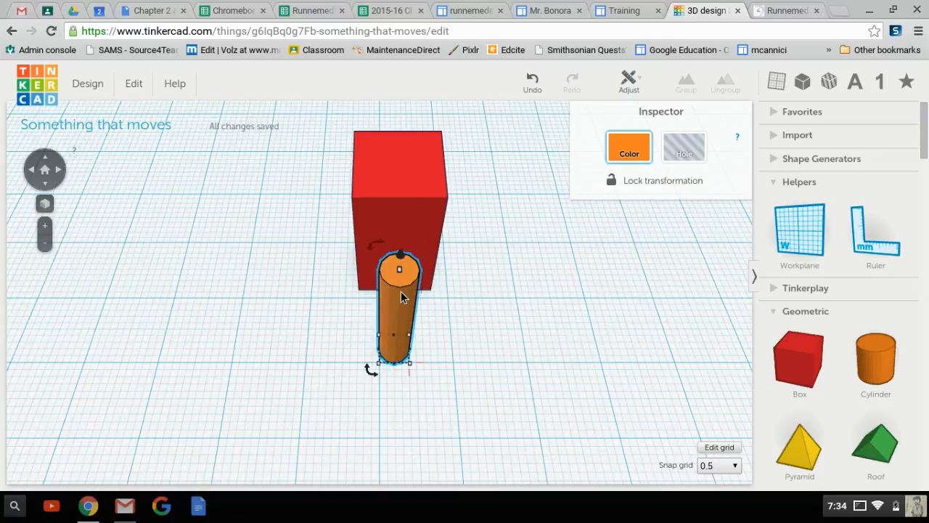
{"action": "left_click_drag", "start_coordinate": [401, 291], "coordinate": [192, 210]}
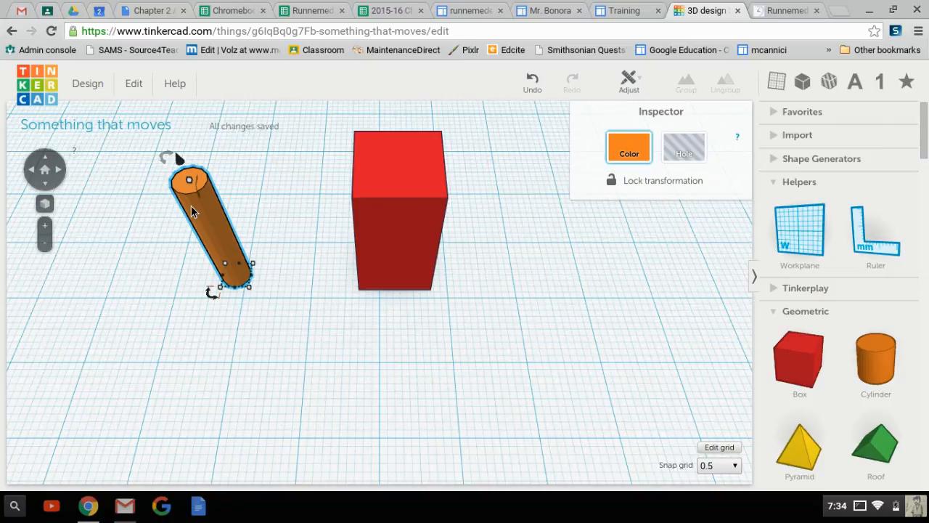
Duplicate the narrow cylinder and position the copy directly in front of the box, centred on its front face
{"action": "key", "text": "ctrl+c"}
{"action": "key", "text": "ctrl+v"}
{"action": "left_click_drag", "start_coordinate": [214, 209], "coordinate": [385, 208]}
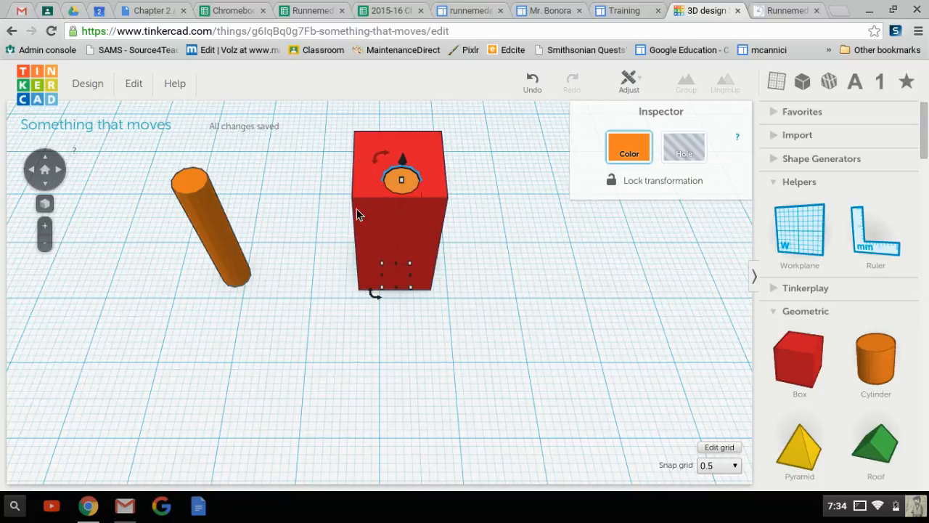
{"action": "key", "text": "Down"}
{"action": "key", "text": "Down"}
{"action": "key", "text": "Down"}
{"action": "key", "text": "Down"}
{"action": "key", "text": "Down"}
{"action": "key", "text": "Down"}
{"action": "key", "text": "Down"}
{"action": "key", "text": "Down"}
{"action": "key", "text": "Down"}
{"action": "key", "text": "Down"}
{"action": "key", "text": "Down"}
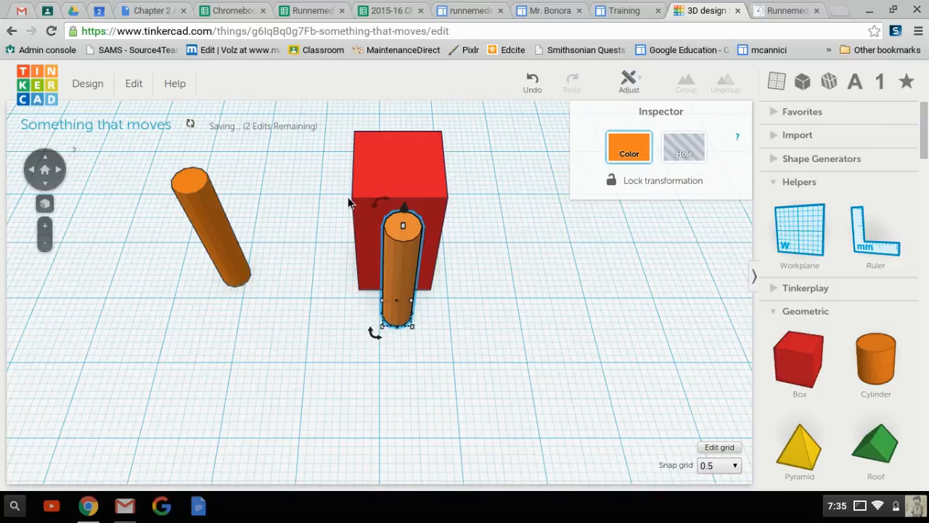
Rotate the copied cylinder to lie horizontally with one end pointing into the box's front face
{"action": "left_click", "coordinate": [58, 169]}
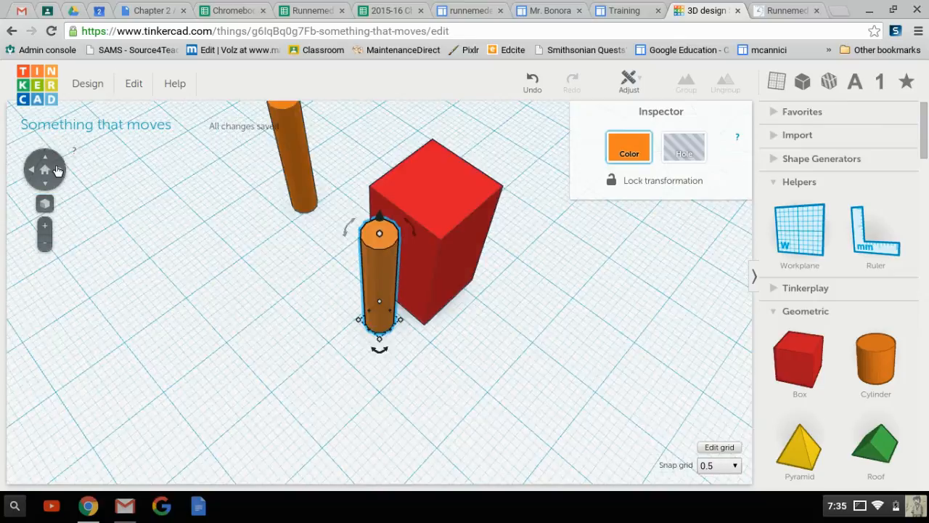
{"action": "mouse_move", "coordinate": [347, 229]}
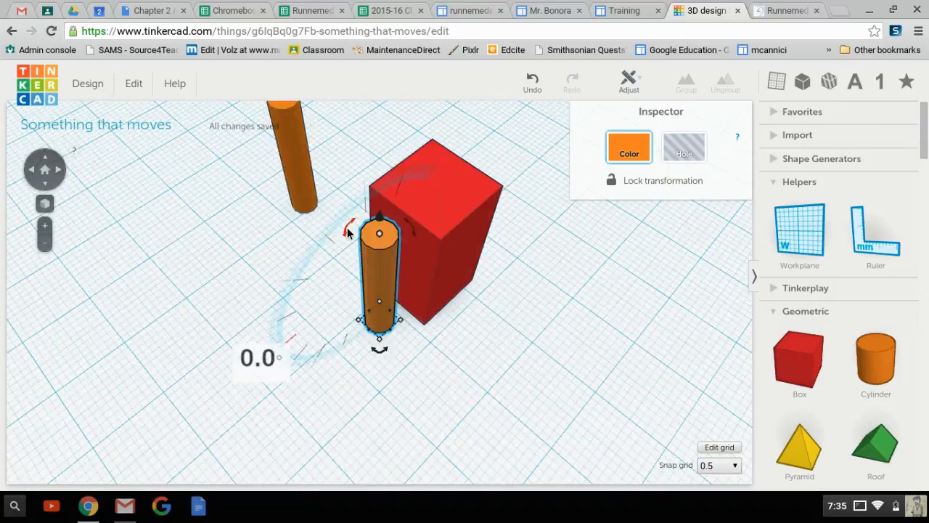
{"action": "left_click_drag", "start_coordinate": [347, 231], "coordinate": [427, 219]}
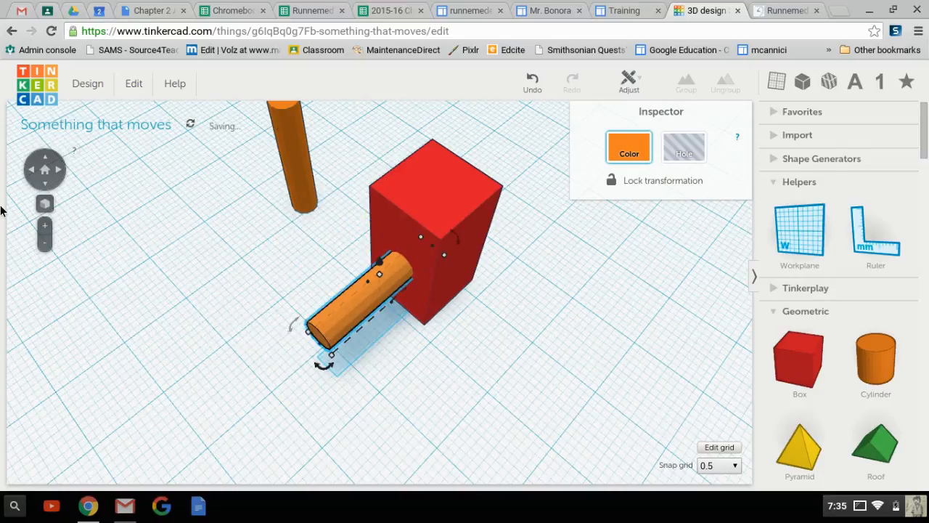
Nudge the horizontal cylinder slightly toward the box and raise it to the upper part of the front face
{"action": "left_click", "coordinate": [40, 175]}
{"action": "left_click", "coordinate": [45, 181]}
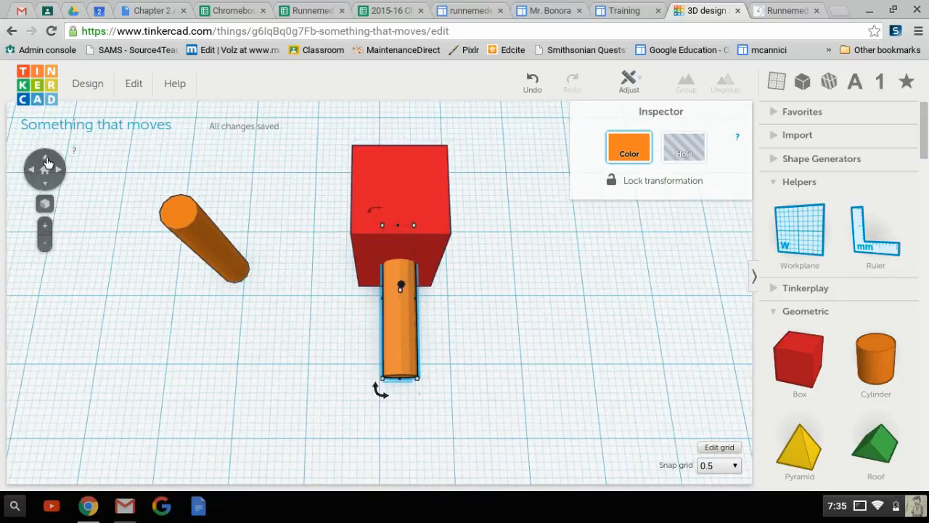
{"action": "left_click", "coordinate": [45, 180]}
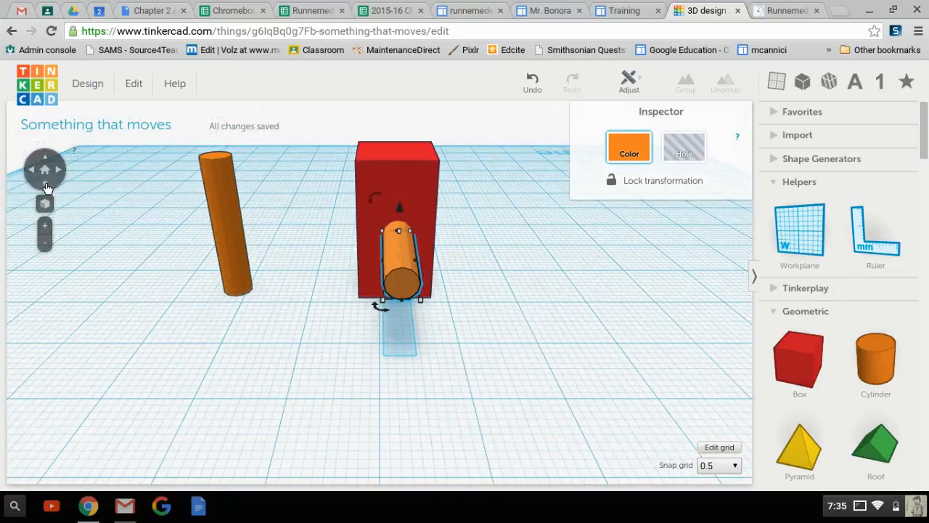
{"action": "key", "text": "Up"}
{"action": "key", "text": "Up"}
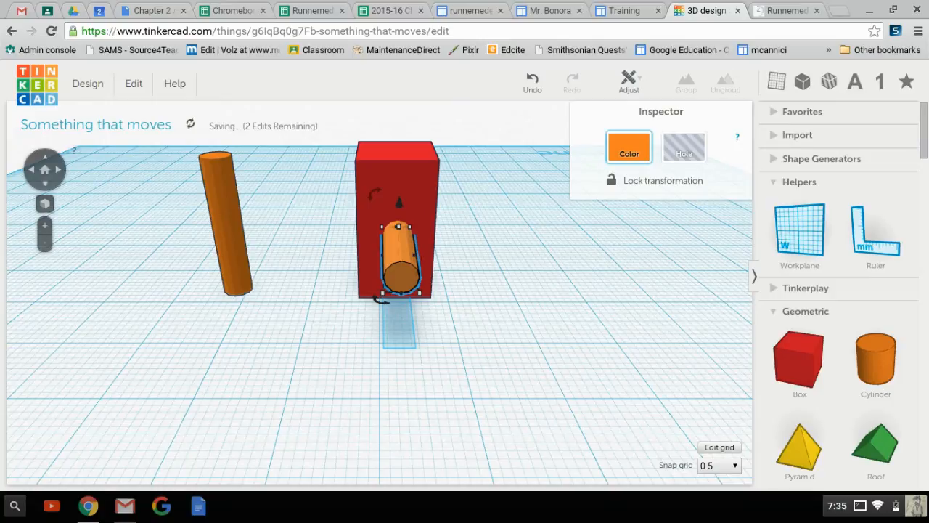
{"action": "key", "text": "Up"}
{"action": "key", "text": "Up"}
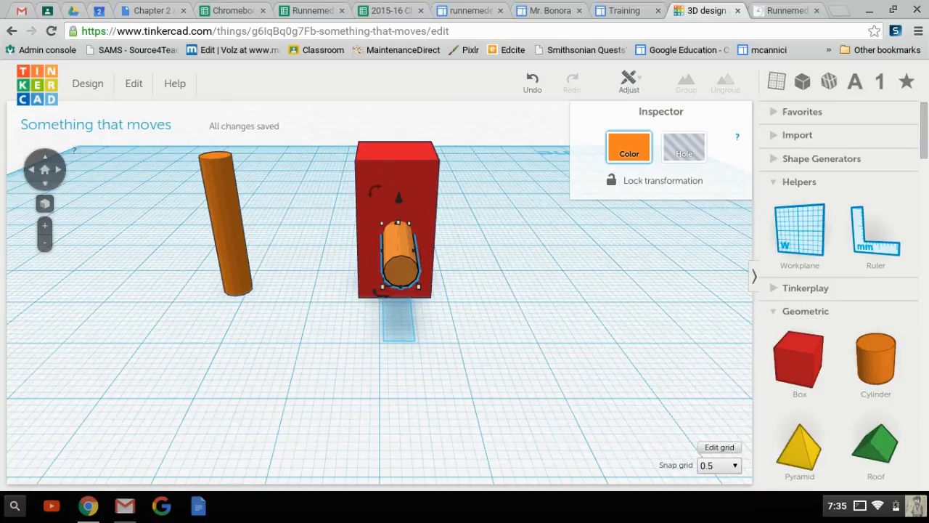
{"action": "key", "text": "ctrl+Up"}
{"action": "key", "text": "ctrl+Up"}
{"action": "key", "text": "ctrl+Up"}
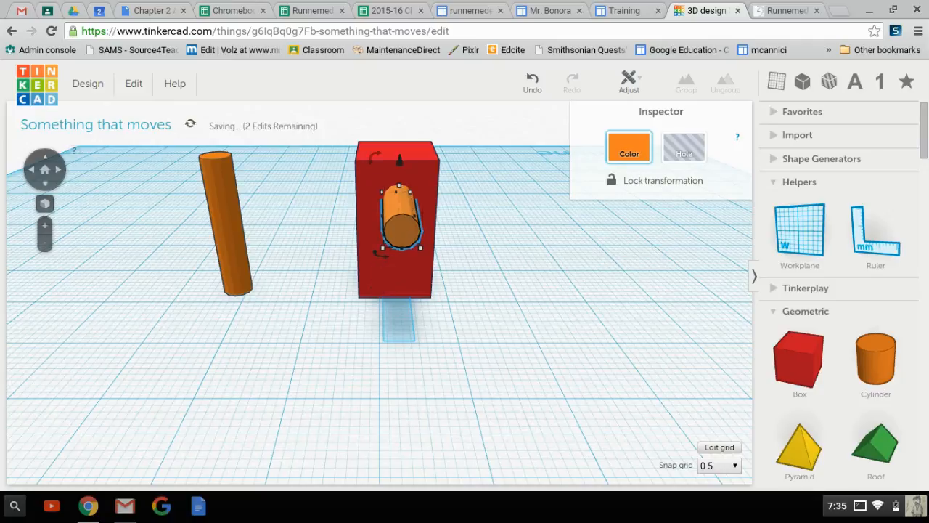
{"action": "key", "text": "ctrl+Up"}
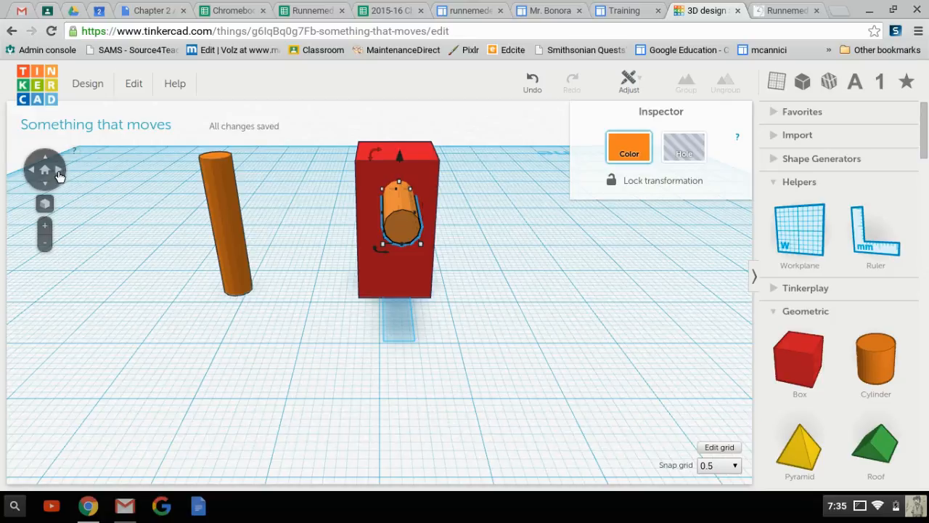
Push the horizontal cylinder through the box until it sticks out of both the front and back faces
{"action": "left_click", "coordinate": [59, 176]}
{"action": "left_click", "coordinate": [60, 177]}
{"action": "key", "text": "Right"}
{"action": "key", "text": "Right"}
{"action": "key", "text": "Right"}
{"action": "key", "text": "Right"}
{"action": "key", "text": "Right"}
{"action": "key", "text": "Right"}
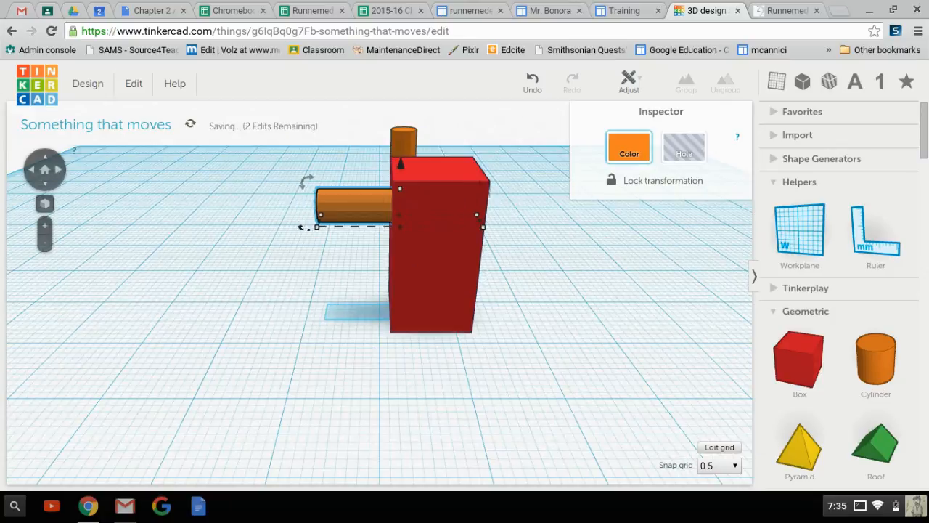
{"action": "left_click", "coordinate": [56, 174]}
{"action": "left_click", "coordinate": [57, 174]}
{"action": "left_click", "coordinate": [56, 175]}
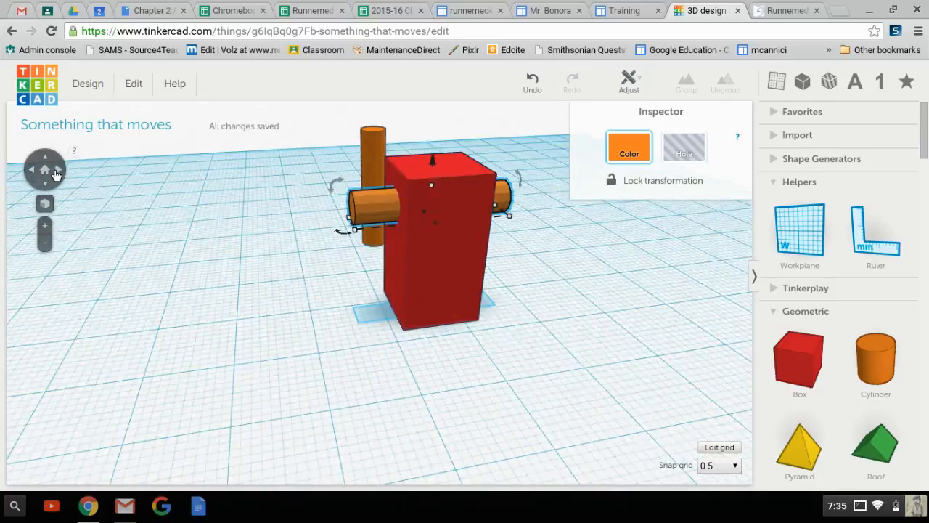
{"action": "left_click_drag", "start_coordinate": [459, 326], "coordinate": [414, 275]}
{"action": "key", "text": "ctrl+z"}
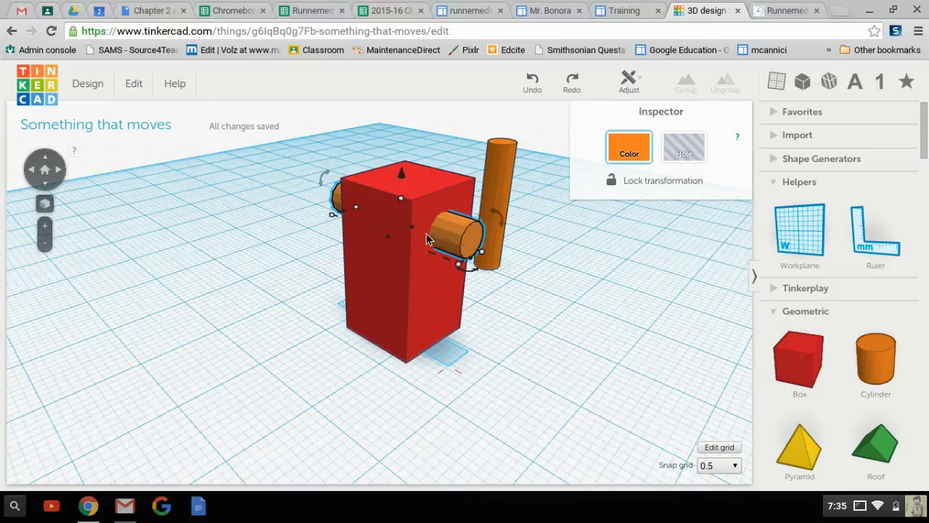
{"action": "scroll", "coordinate": [428, 238], "scroll_direction": "down", "scroll_amount": 1}
{"action": "left_click", "coordinate": [383, 297], "text": "shift"}
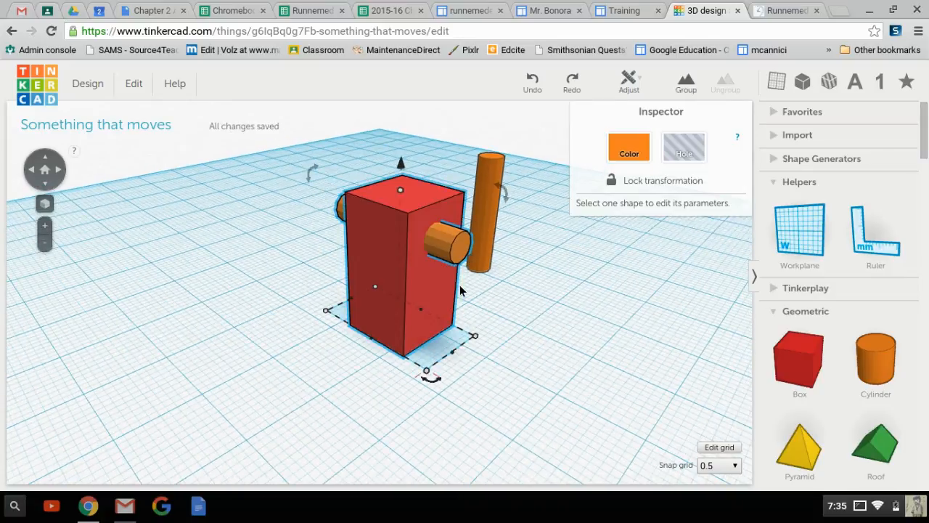
{"action": "left_click", "coordinate": [586, 307]}
Turn the horizontal cylinder into a hole and group it with the box to cut a round opening through it
{"action": "left_click", "coordinate": [448, 251]}
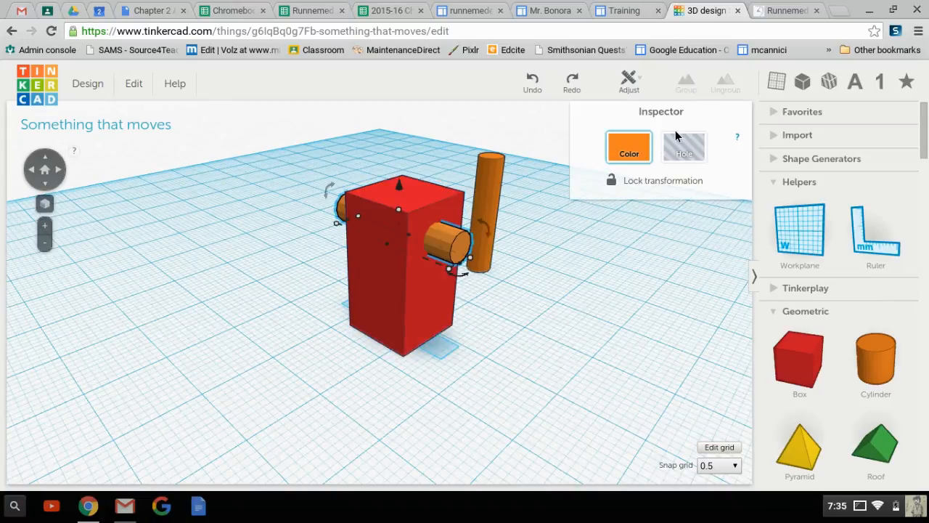
{"action": "left_click", "coordinate": [683, 145]}
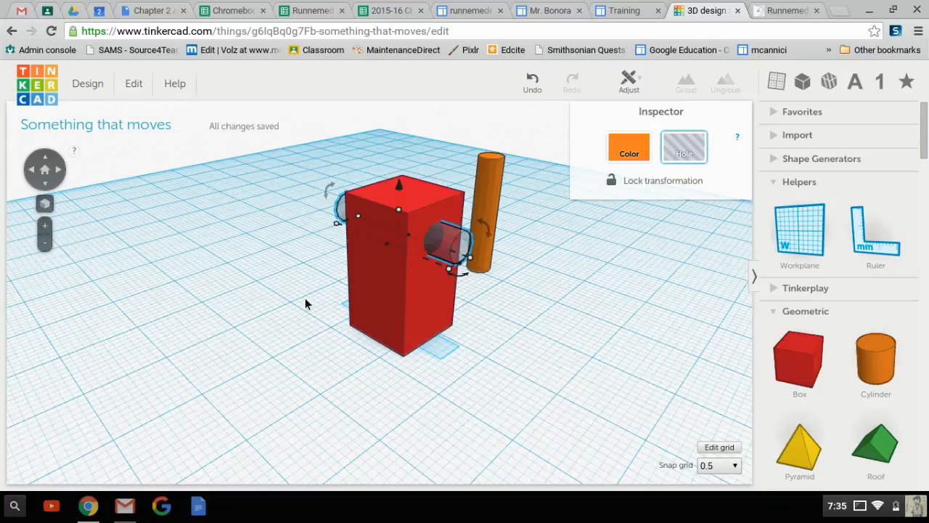
{"action": "left_click", "coordinate": [375, 299], "text": "shift"}
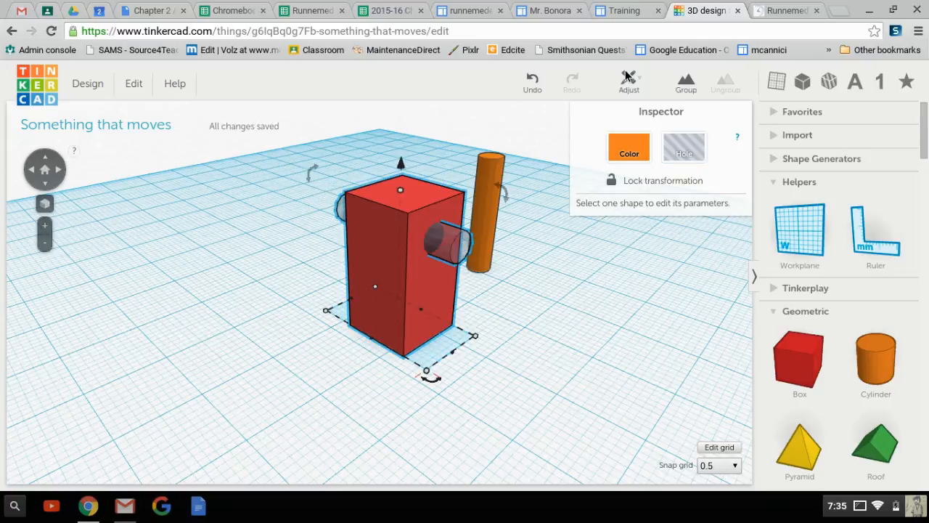
{"action": "left_click", "coordinate": [682, 84]}
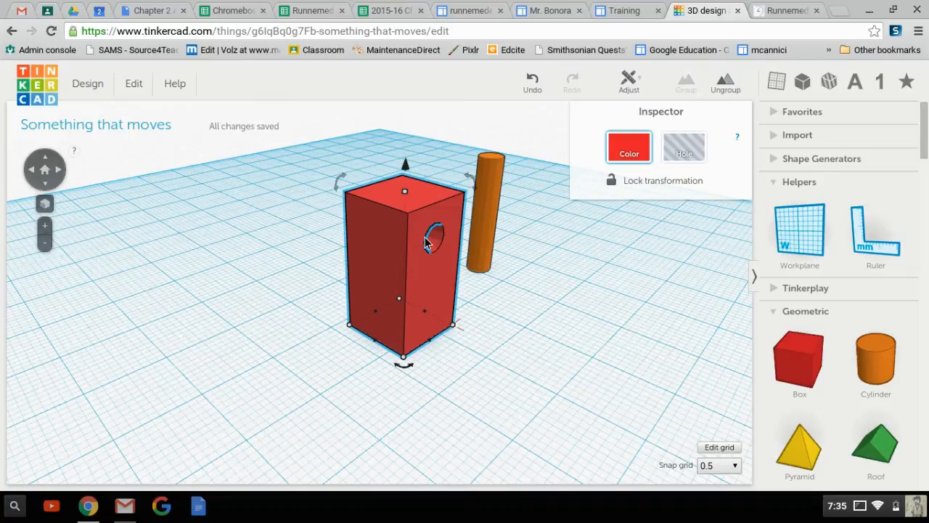
Narrow the upright cylinder slightly to fit the box's hole and stretch it taller than the box
{"action": "left_click", "coordinate": [31, 169]}
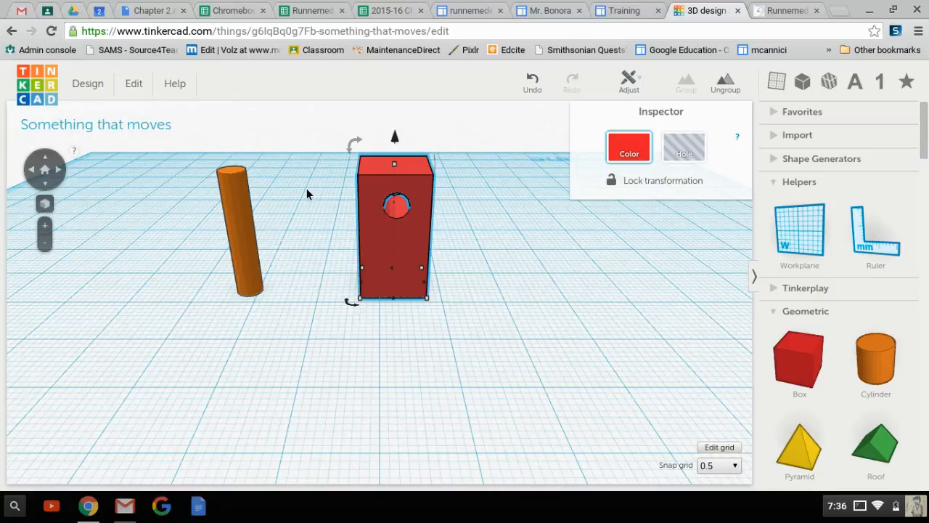
{"action": "left_click", "coordinate": [233, 208]}
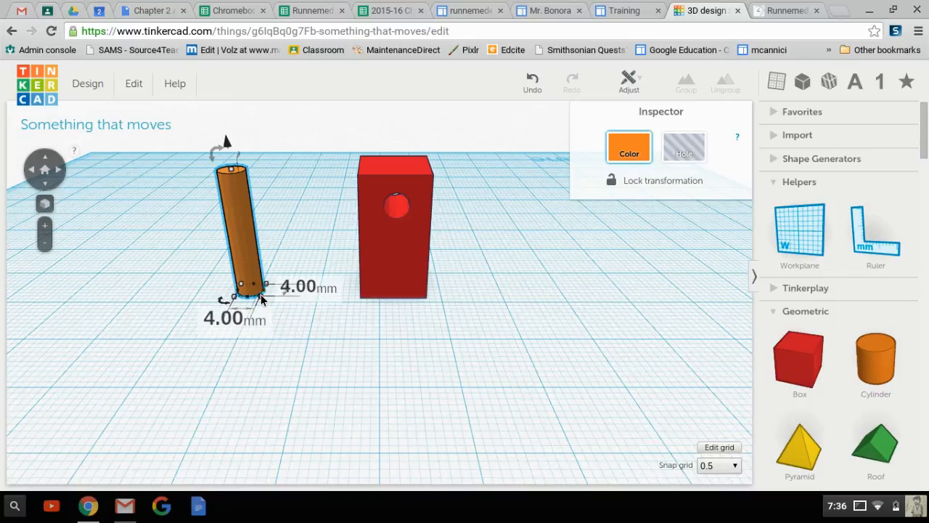
{"action": "left_click_drag", "start_coordinate": [260, 294], "coordinate": [260, 296]}
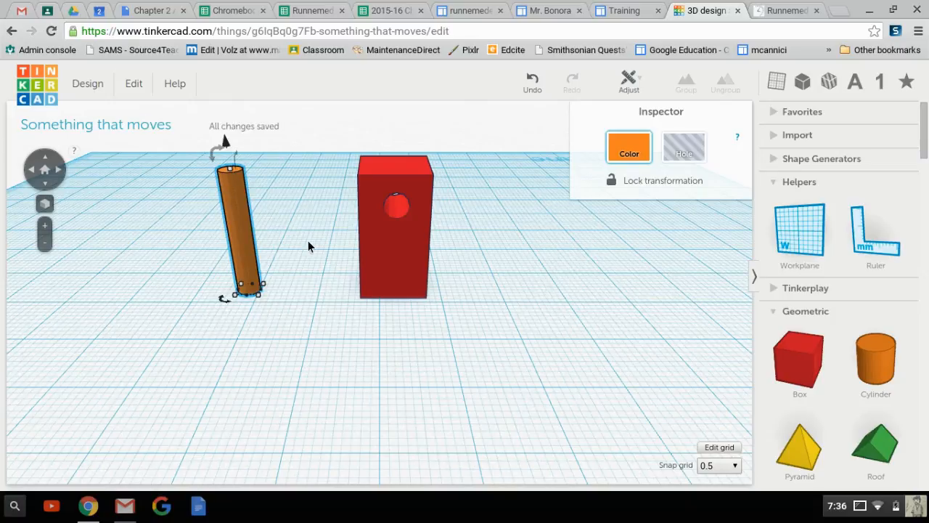
{"action": "left_click_drag", "start_coordinate": [229, 171], "coordinate": [233, 88]}
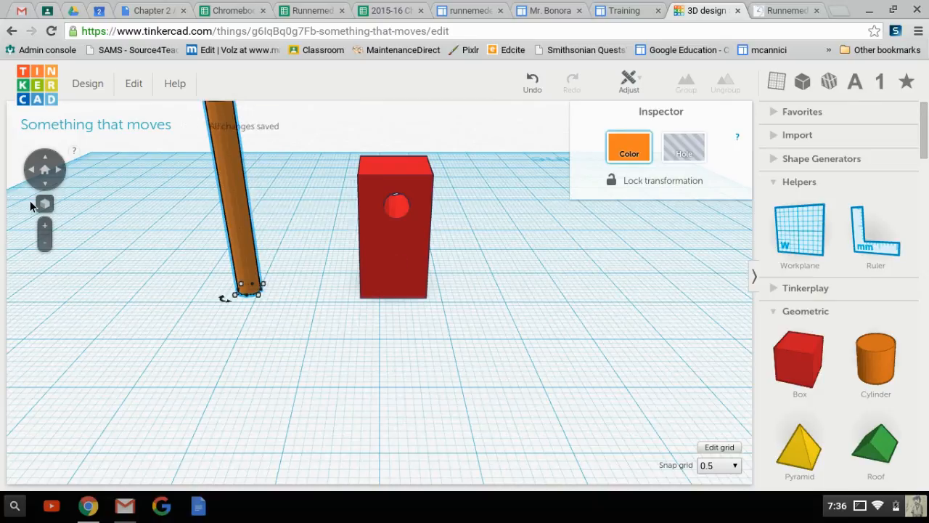
{"action": "left_click", "coordinate": [44, 243]}
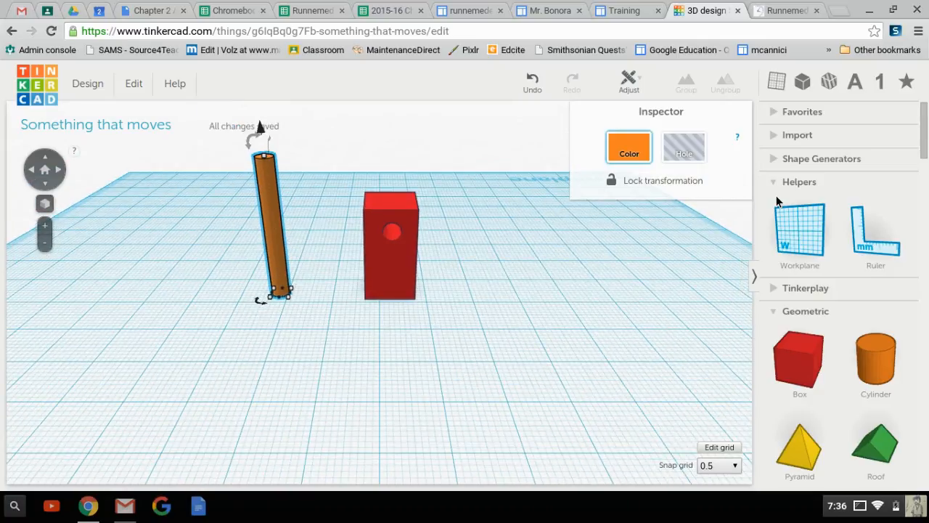
Duplicate the tall cylinder beside the original and shrink the copy's base to about 1.75 by 1 mm
{"action": "left_click_drag", "start_coordinate": [883, 391], "coordinate": [596, 338]}
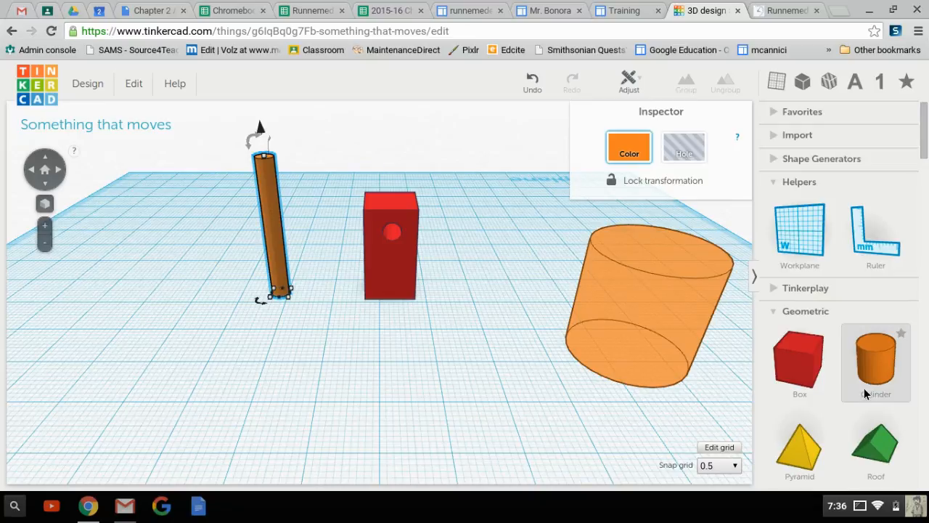
{"action": "left_click_drag", "start_coordinate": [864, 387], "coordinate": [864, 388]}
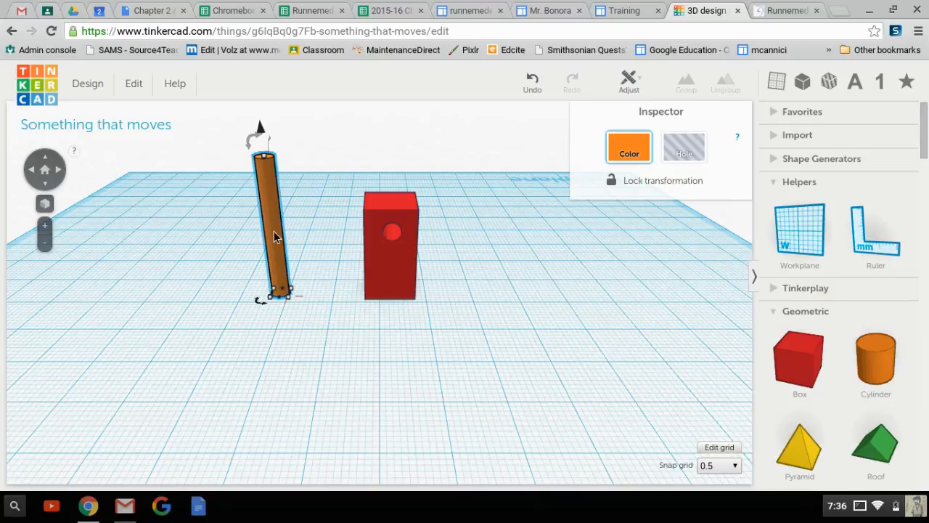
{"action": "key", "text": "ctrl+v"}
{"action": "left_click_drag", "start_coordinate": [275, 231], "coordinate": [308, 245]}
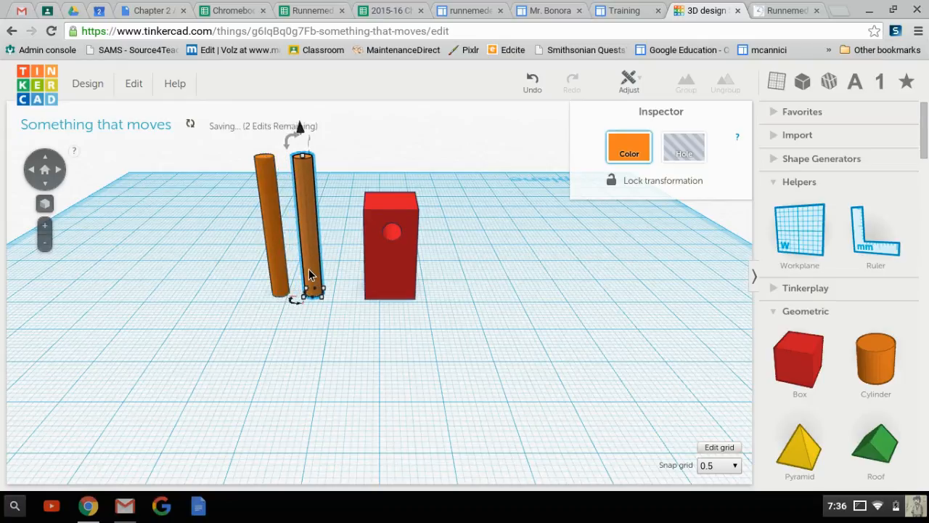
{"action": "mouse_move", "coordinate": [323, 299]}
{"action": "left_click_drag", "start_coordinate": [323, 294], "coordinate": [317, 292]}
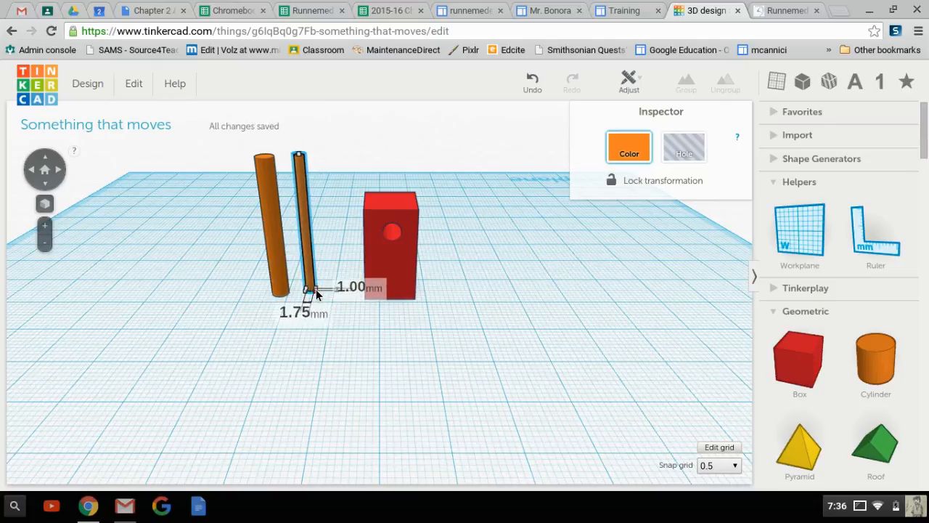
Move the thin cylinder forward, clear of the thick one, and rotate it to lie horizontally from front to back
{"action": "left_click_drag", "start_coordinate": [315, 289], "coordinate": [315, 295]}
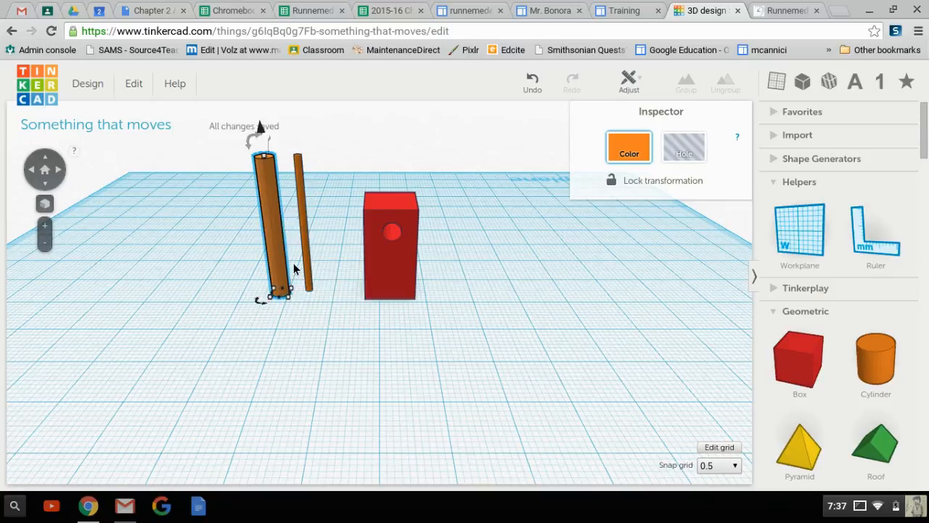
{"action": "key", "text": "Down"}
{"action": "key", "text": "Down"}
{"action": "key", "text": "Down"}
{"action": "key", "text": "Down"}
{"action": "key", "text": "Down"}
{"action": "key", "text": "Down"}
{"action": "key", "text": "Down"}
{"action": "key", "text": "Down"}
{"action": "key", "text": "Down"}
{"action": "key", "text": "Down"}
{"action": "key", "text": "Down"}
{"action": "key", "text": "Down"}
{"action": "key", "text": "Down"}
{"action": "key", "text": "Down"}
{"action": "key", "text": "Down"}
{"action": "key", "text": "Down"}
{"action": "key", "text": "Down"}
{"action": "key", "text": "Down"}
{"action": "key", "text": "Down"}
{"action": "key", "text": "Down"}
{"action": "key", "text": "Down"}
{"action": "key", "text": "Down"}
{"action": "key", "text": "Down"}
{"action": "key", "text": "Down"}
{"action": "key", "text": "Down"}
{"action": "key", "text": "Down"}
{"action": "key", "text": "Down"}
{"action": "key", "text": "Down"}
{"action": "mouse_move", "coordinate": [283, 166]}
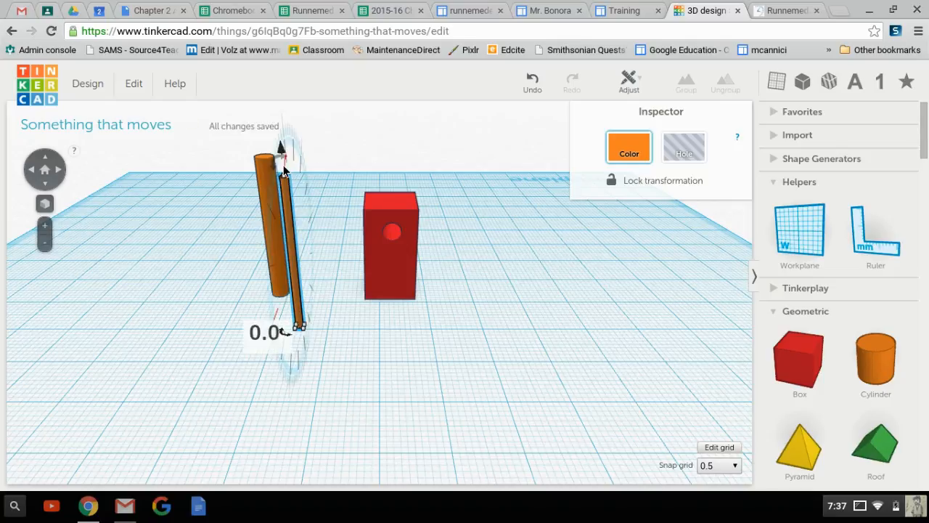
{"action": "left_click_drag", "start_coordinate": [284, 165], "coordinate": [323, 155]}
Shift the horizontal thin cylinder sideways and backward until it passes through the thick upright cylinder and sticks out on both sides
{"action": "key", "text": "Left"}
{"action": "key", "text": "Left"}
{"action": "key", "text": "Left"}
{"action": "key", "text": "Left"}
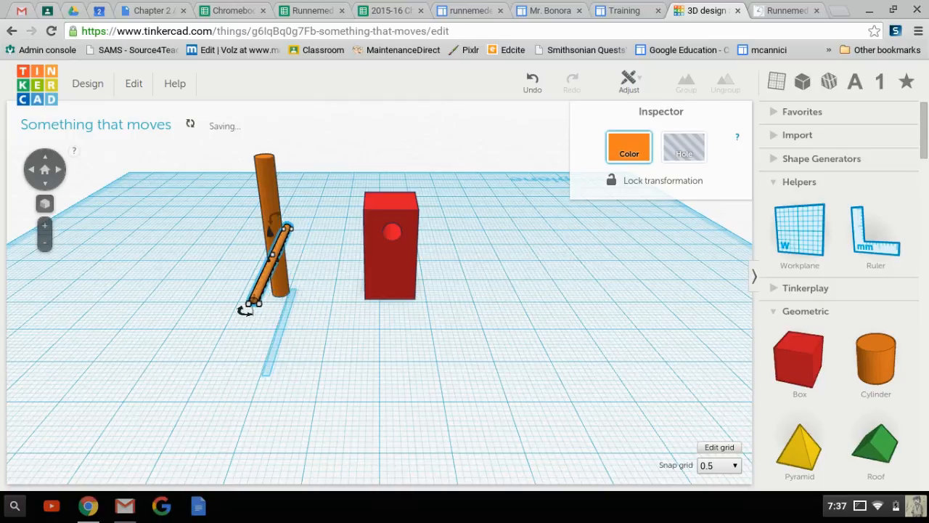
{"action": "key", "text": "Left"}
{"action": "key", "text": "Left"}
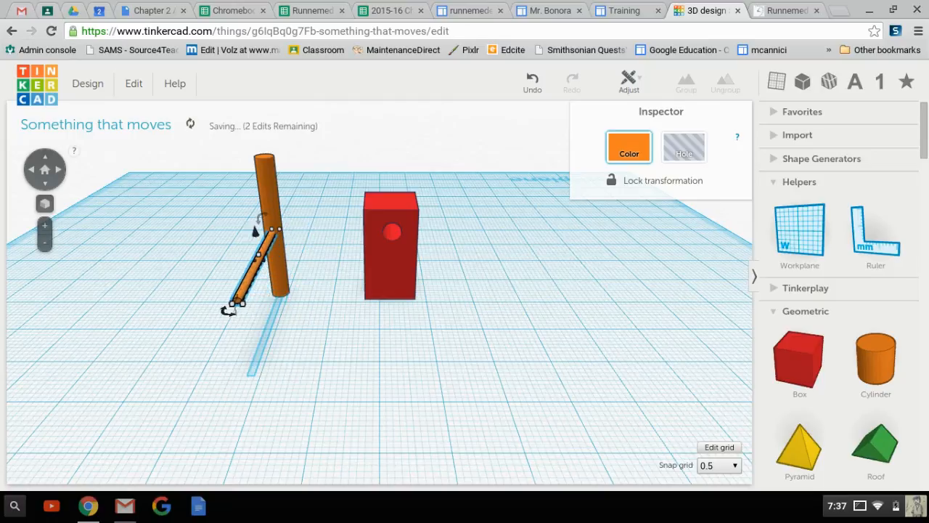
{"action": "key", "text": "Left"}
{"action": "key", "text": "Right"}
{"action": "key", "text": "Up"}
{"action": "key", "text": "Up"}
{"action": "key", "text": "Up"}
{"action": "key", "text": "Up"}
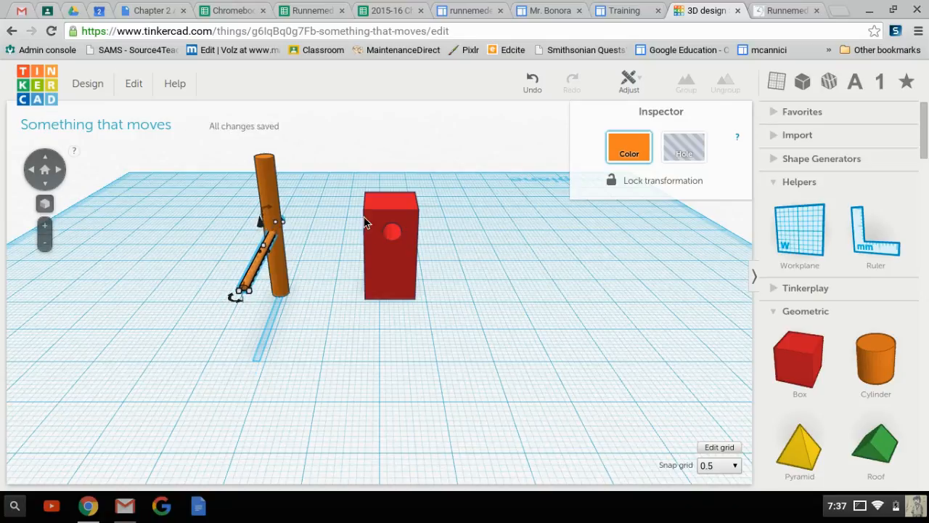
{"action": "key", "text": "Up"}
{"action": "key", "text": "Up"}
{"action": "key", "text": "Up"}
{"action": "key", "text": "Up"}
{"action": "key", "text": "Up"}
{"action": "key", "text": "Up"}
{"action": "key", "text": "Up"}
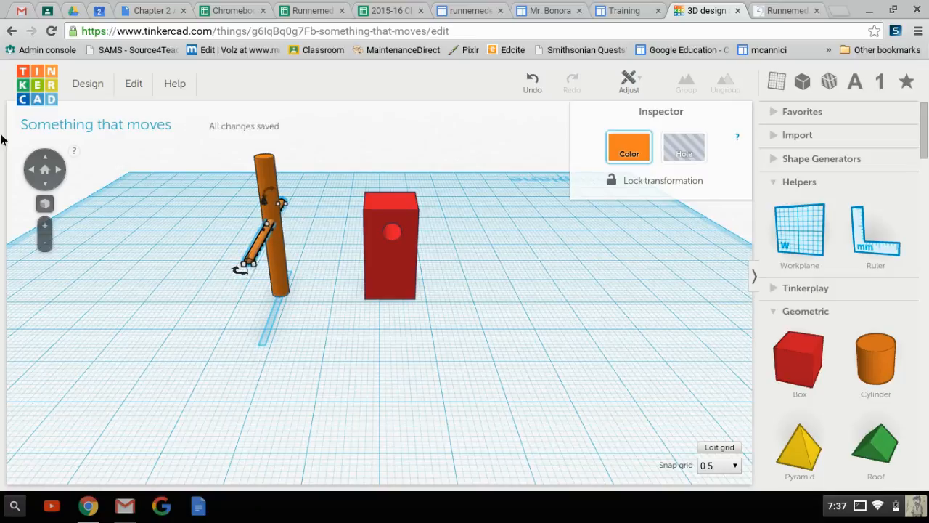
Check the crossing cylinders from the opposite side and fine-tune the thin cylinder's position through the upright one
{"action": "left_click_drag", "start_coordinate": [60, 170], "coordinate": [60, 170]}
{"action": "key", "text": "Right"}
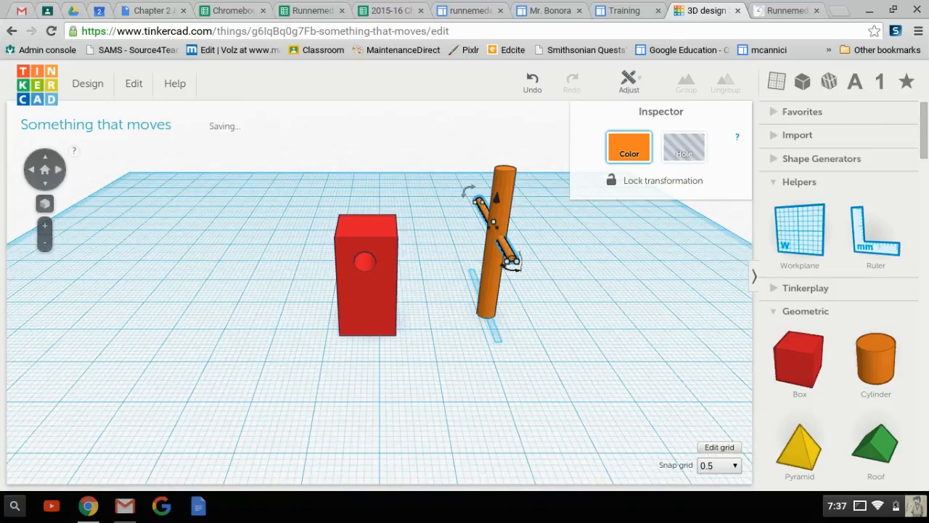
{"action": "key", "text": "Left"}
{"action": "key", "text": "Right"}
{"action": "key", "text": "Down"}
{"action": "key", "text": "Up"}
{"action": "key", "text": "Up"}
{"action": "key", "text": "Down"}
{"action": "key", "text": "Down"}
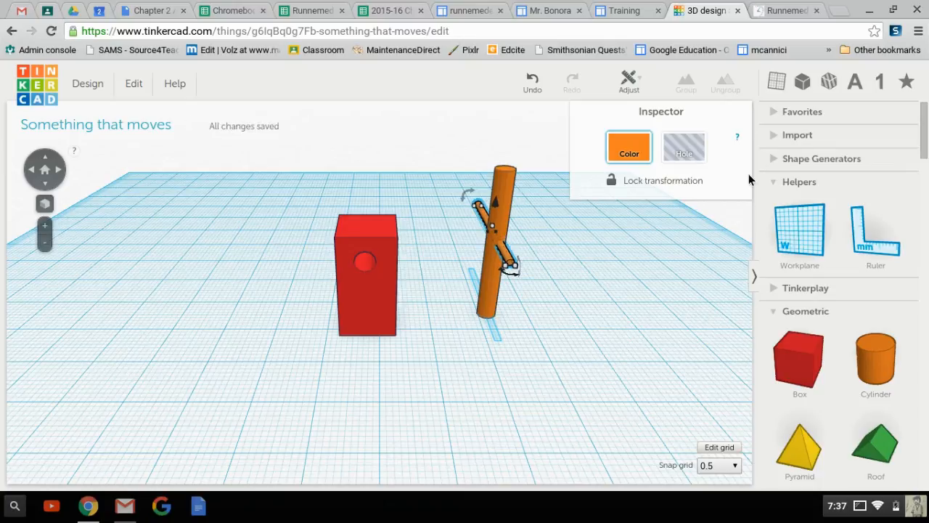
Turn the thin cylinder into a hole and group it with the upright cylinder to cut a small opening through it
{"action": "left_click", "coordinate": [678, 149]}
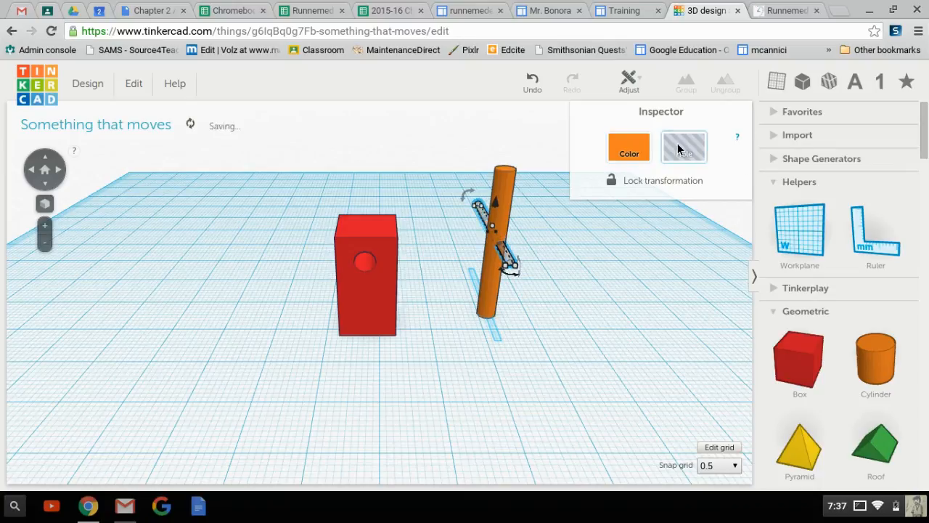
{"action": "left_click", "coordinate": [543, 266]}
{"action": "left_click", "coordinate": [496, 242]}
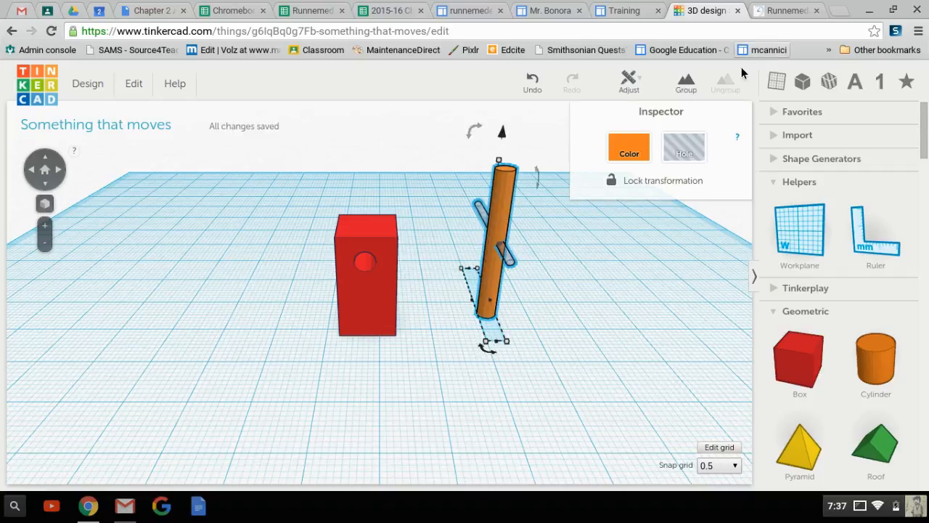
{"action": "left_click", "coordinate": [691, 79]}
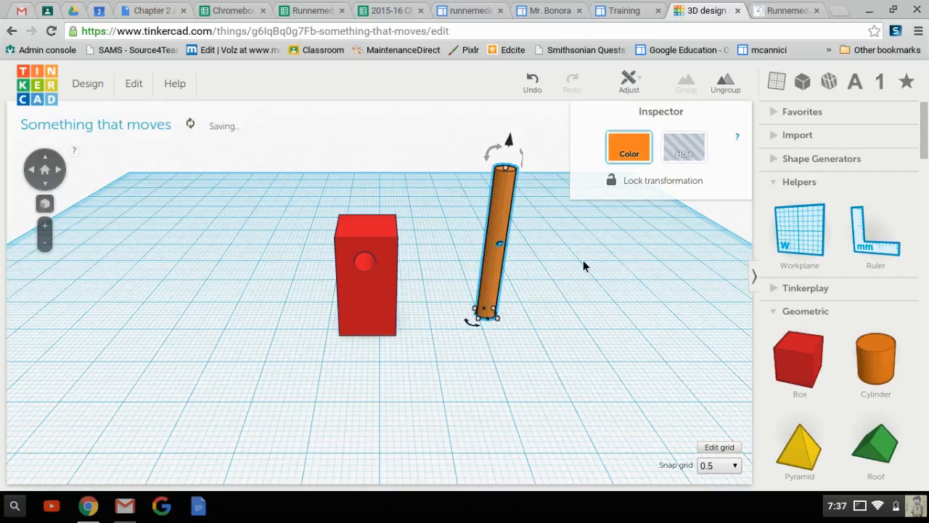
{"action": "left_click", "coordinate": [564, 282]}
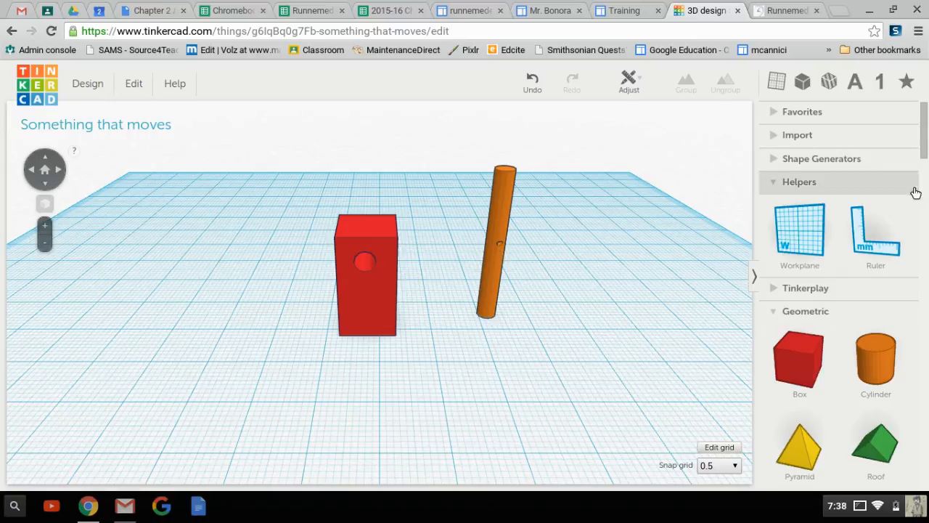
Add a half sphere beside the upright cylinder and shrink its base to a small cap still wider than the cylinder
{"action": "left_click_drag", "start_coordinate": [922, 140], "coordinate": [923, 202]}
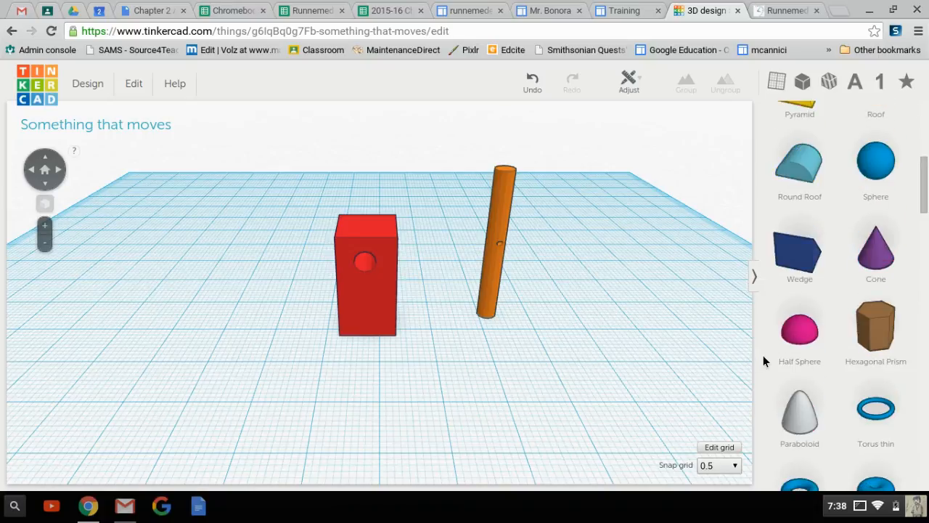
{"action": "left_click_drag", "start_coordinate": [799, 332], "coordinate": [592, 320]}
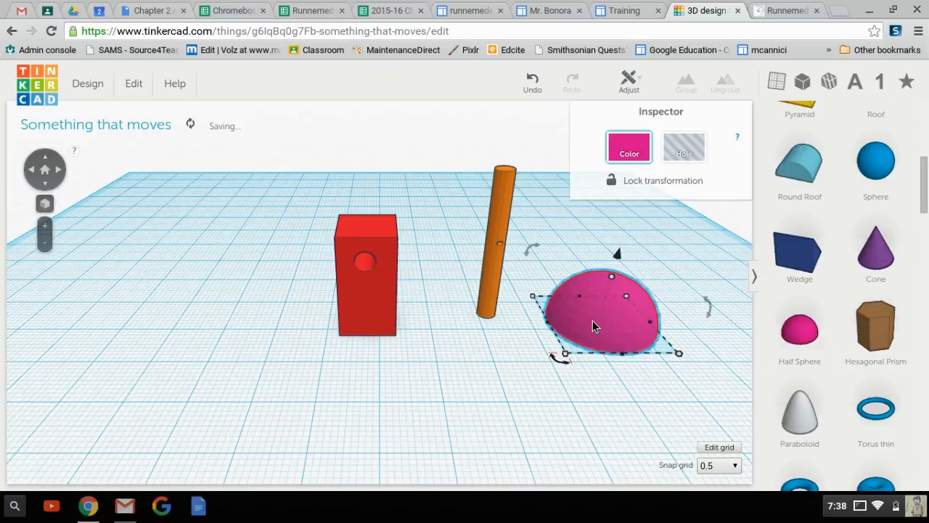
{"action": "mouse_move", "coordinate": [676, 354]}
{"action": "left_click_drag", "start_coordinate": [676, 353], "coordinate": [585, 318]}
{"action": "left_click", "coordinate": [585, 318]}
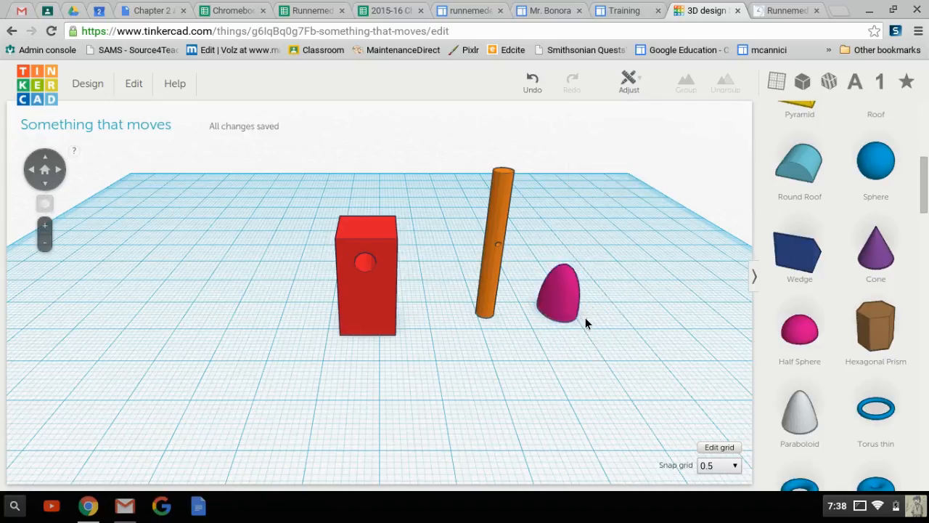
{"action": "left_click", "coordinate": [584, 321]}
{"action": "left_click_drag", "start_coordinate": [584, 321], "coordinate": [600, 326]}
Move the half sphere over the upright cylinder, raise it onto the cylinder's top end and check the fit from below
{"action": "left_click_drag", "start_coordinate": [551, 297], "coordinate": [485, 298]}
{"action": "left_click_drag", "start_coordinate": [495, 242], "coordinate": [523, 97]}
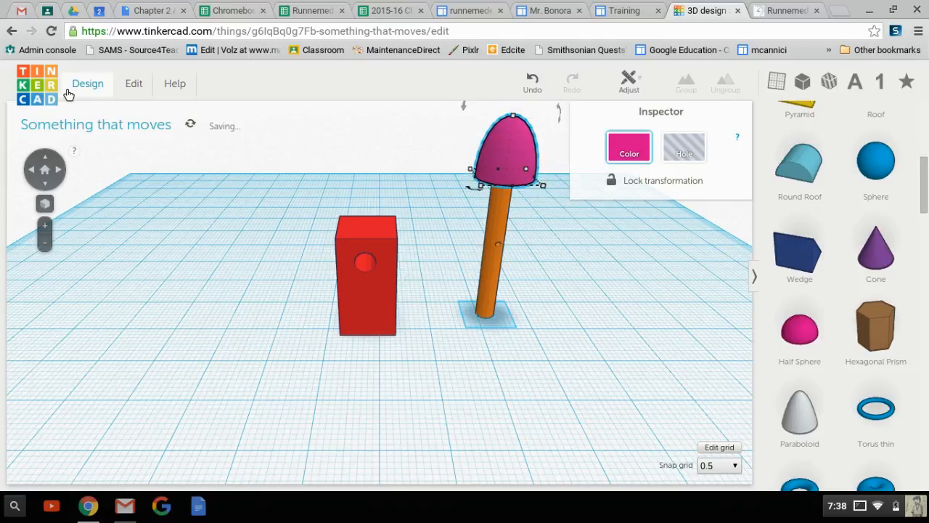
{"action": "left_click", "coordinate": [45, 187]}
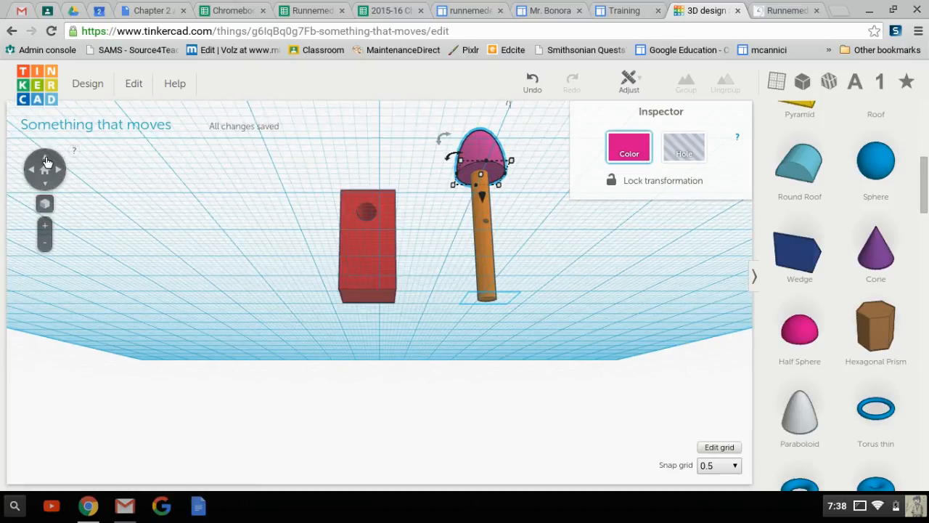
{"action": "left_click", "coordinate": [45, 160]}
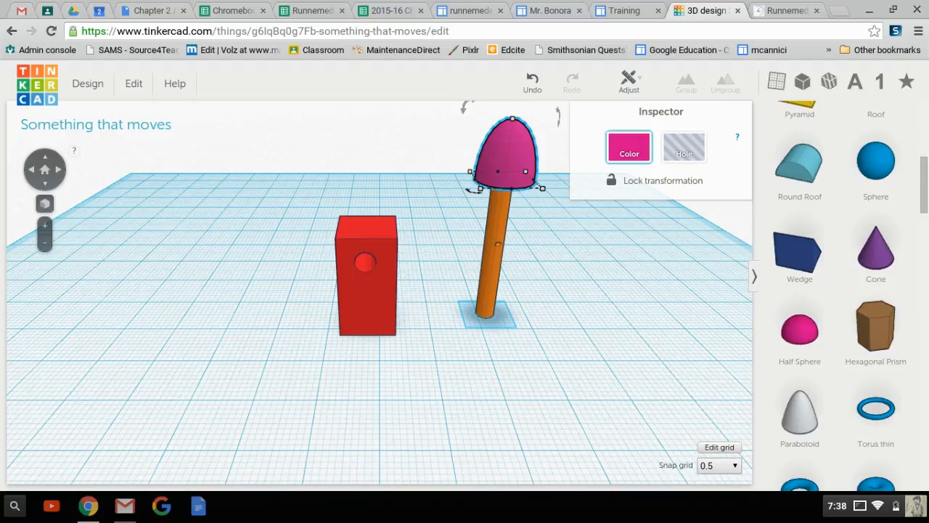
Group the half sphere with the upright cylinder into one capped peg
{"action": "left_click", "coordinate": [496, 236], "text": "shift"}
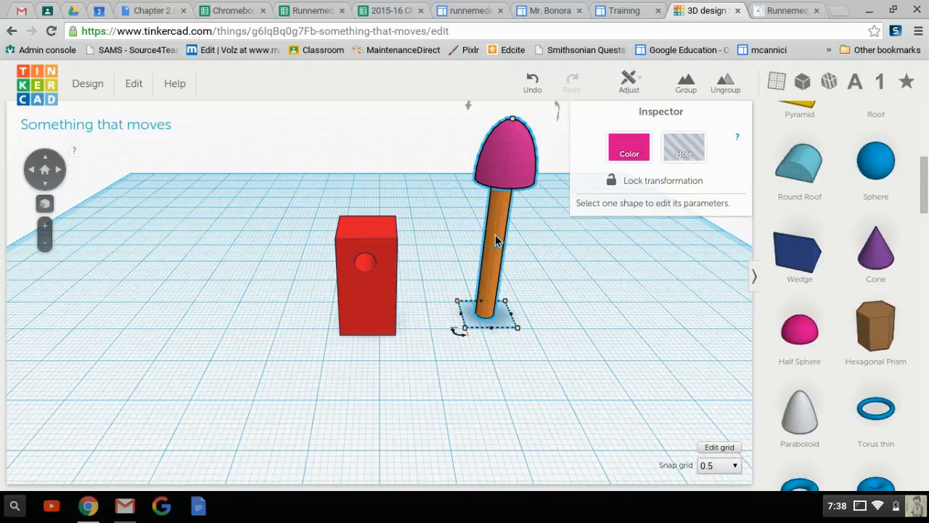
{"action": "left_click", "coordinate": [687, 83]}
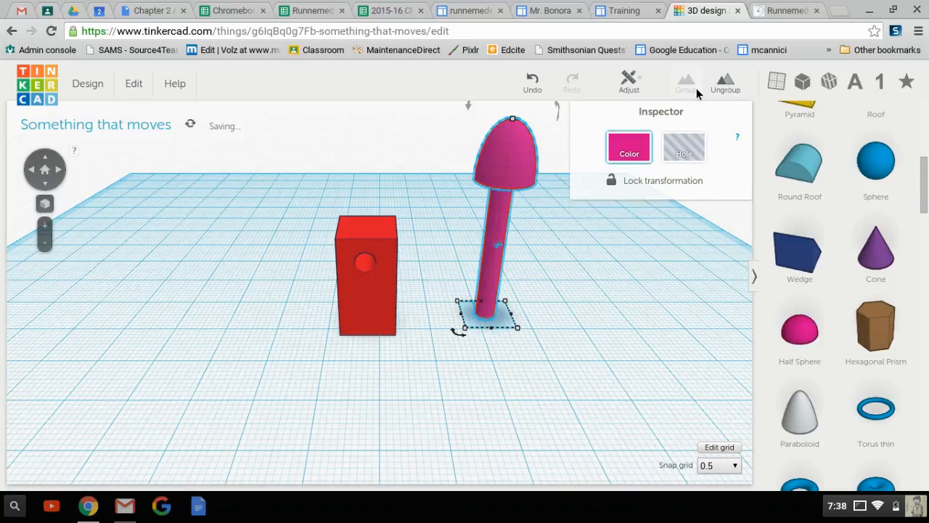
{"action": "left_click", "coordinate": [436, 344]}
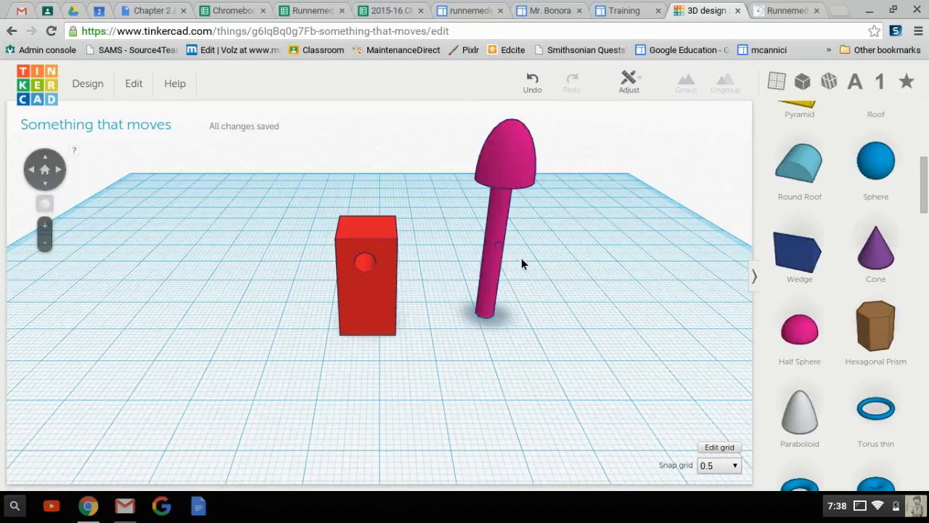